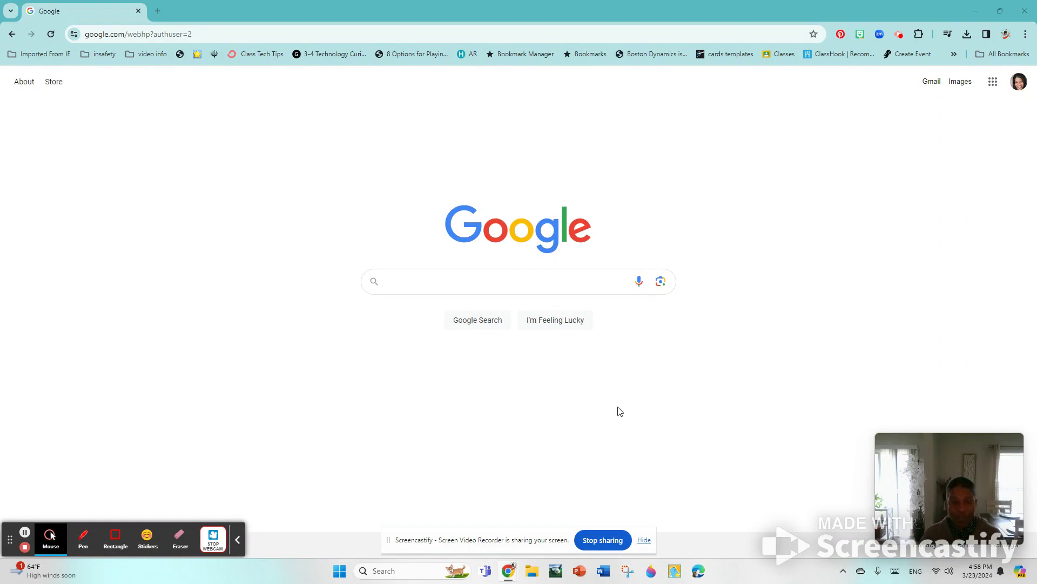
# Step: Search Google for 'brush ninja' and open the brush.ninja site's Create list
pyautogui.click(408, 281)
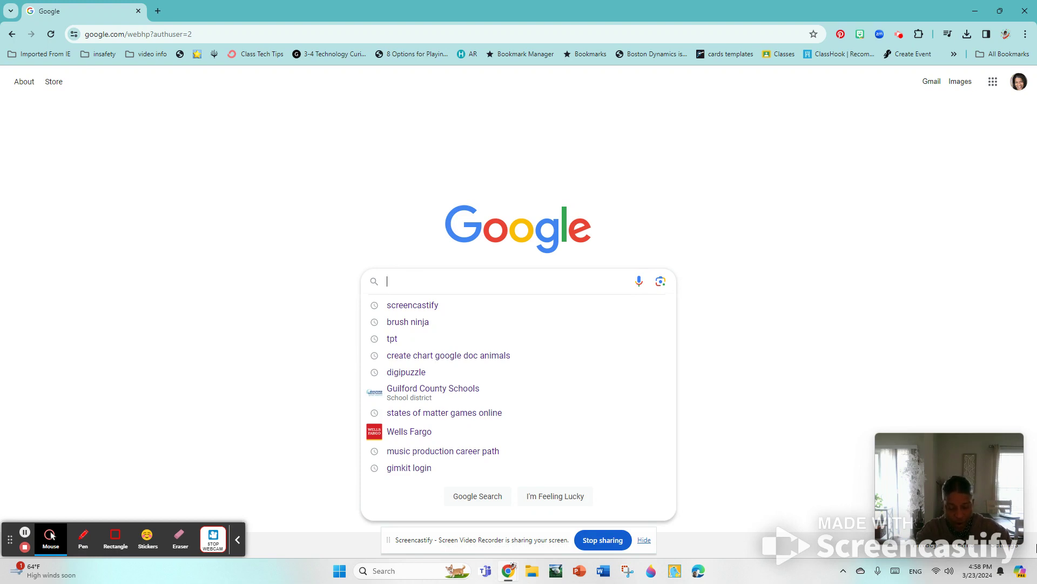
pyautogui.write('brus')
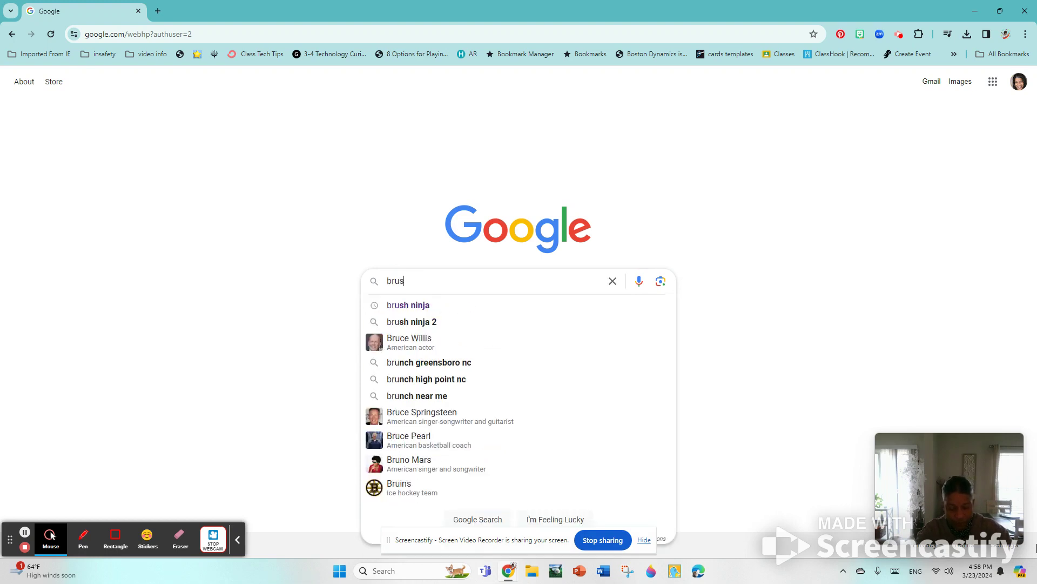
pyautogui.write('h ninja')
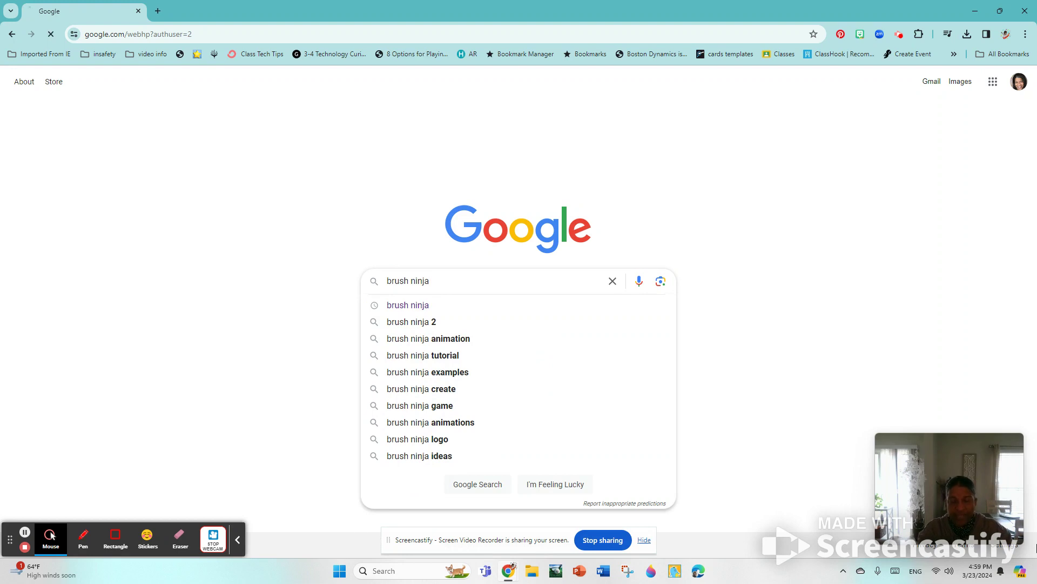
pyautogui.press('Return')
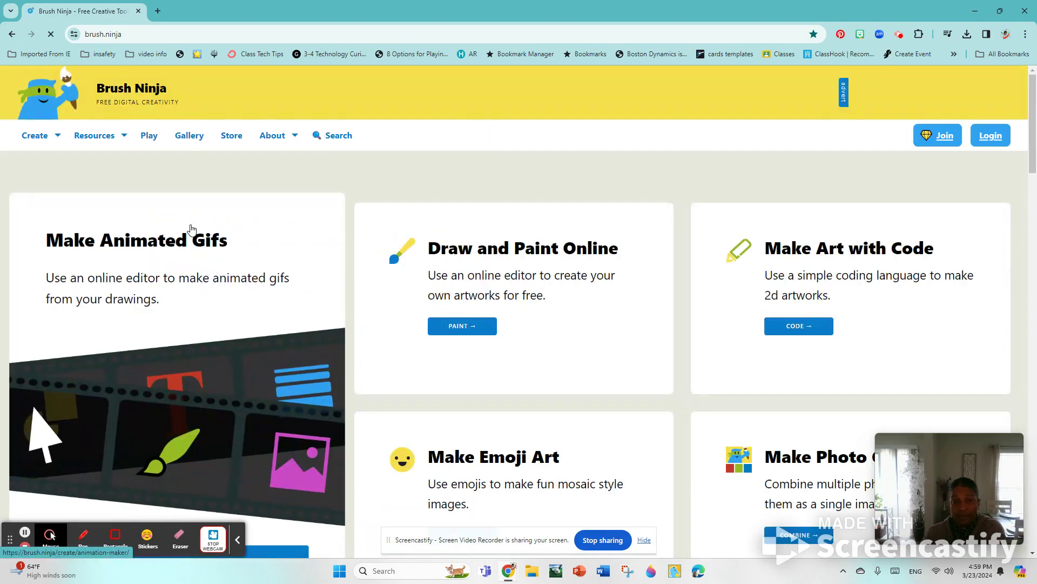
pyautogui.click(54, 135)
# Step: Open the Animation Maker and make the pencil colour black
pyautogui.click(87, 184)
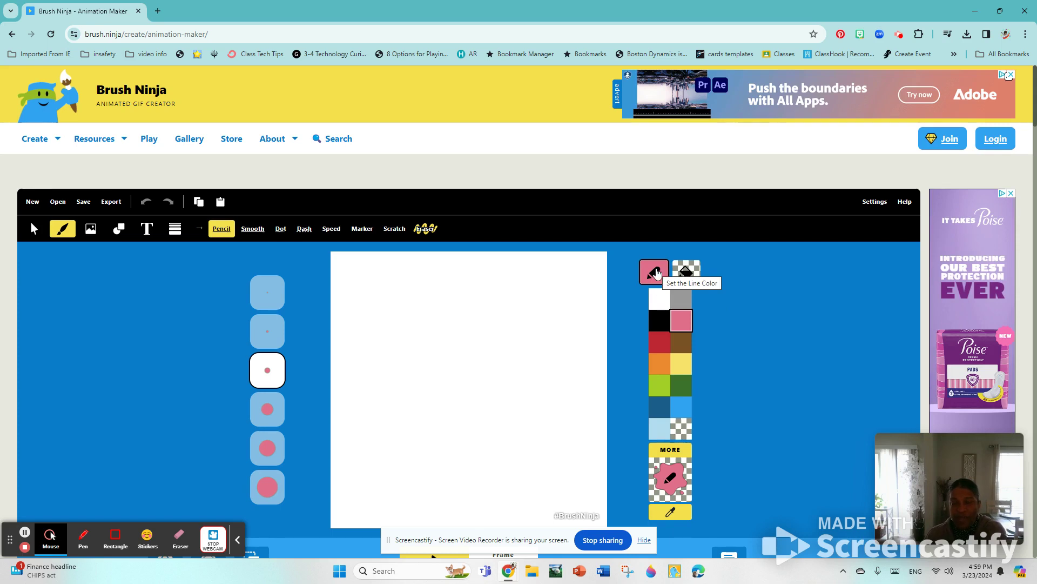
pyautogui.click(658, 322)
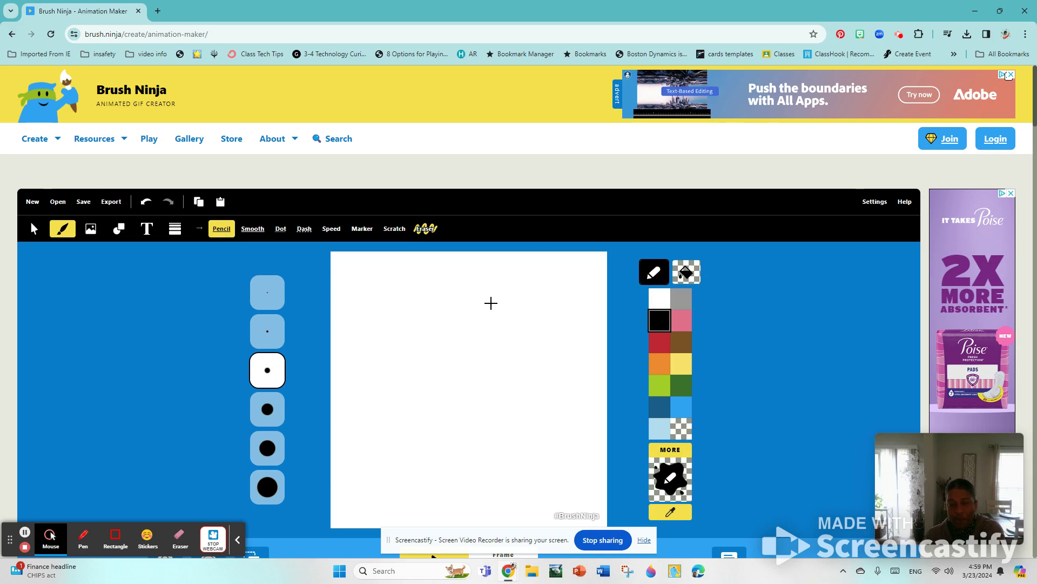
# Step: Draw a black oval, then a yellow-filled black-outlined oval below it
pyautogui.moveTo(497, 290)
pyautogui.mouseDown()
pyautogui.moveTo(472, 294)
pyautogui.moveTo(458, 309)
pyautogui.moveTo(461, 324)
pyautogui.moveTo(495, 328)
pyautogui.moveTo(496, 291)
pyautogui.mouseUp()
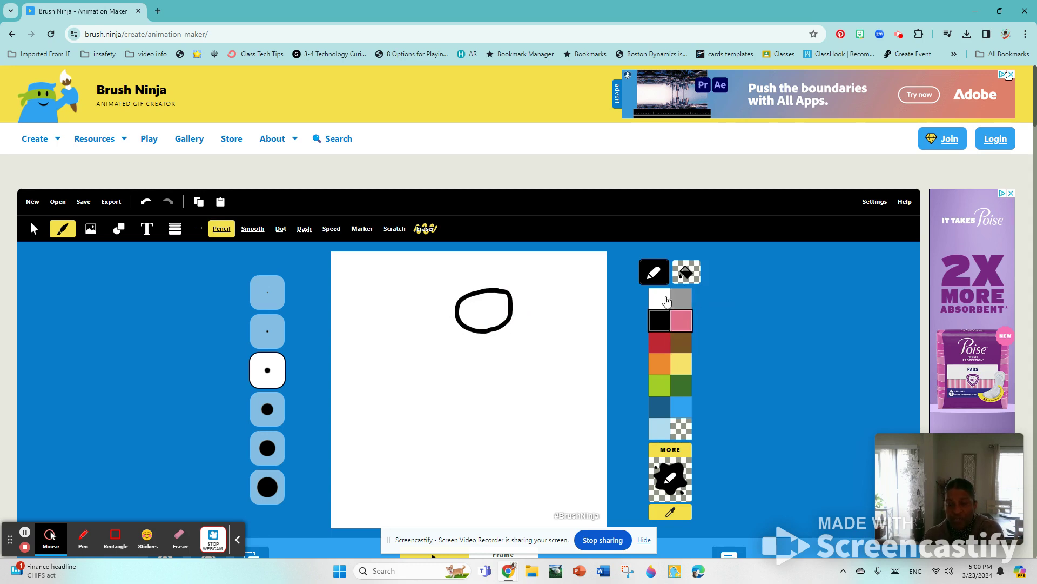
pyautogui.click(695, 275)
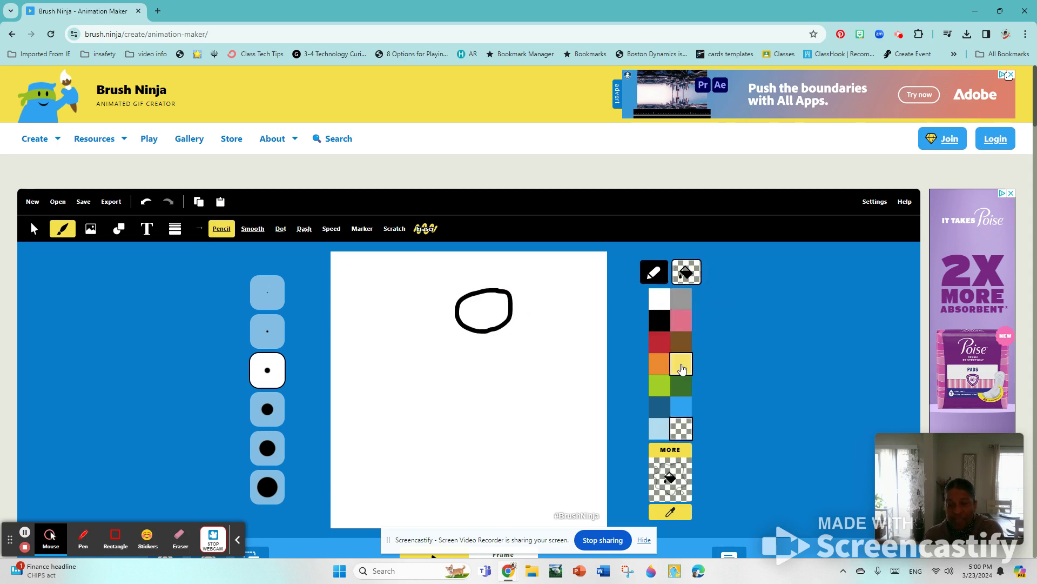
pyautogui.click(682, 368)
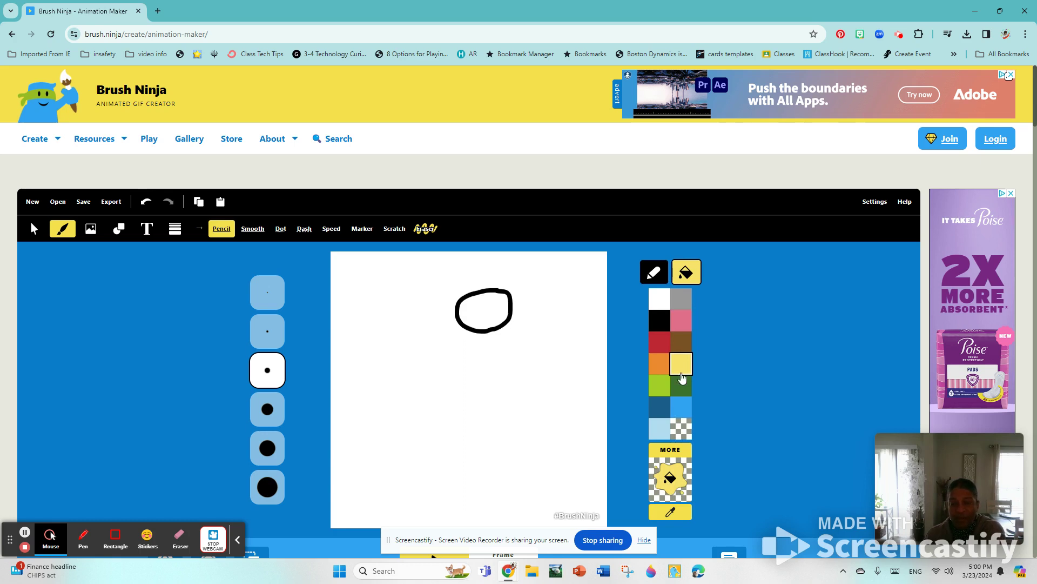
pyautogui.click(681, 406)
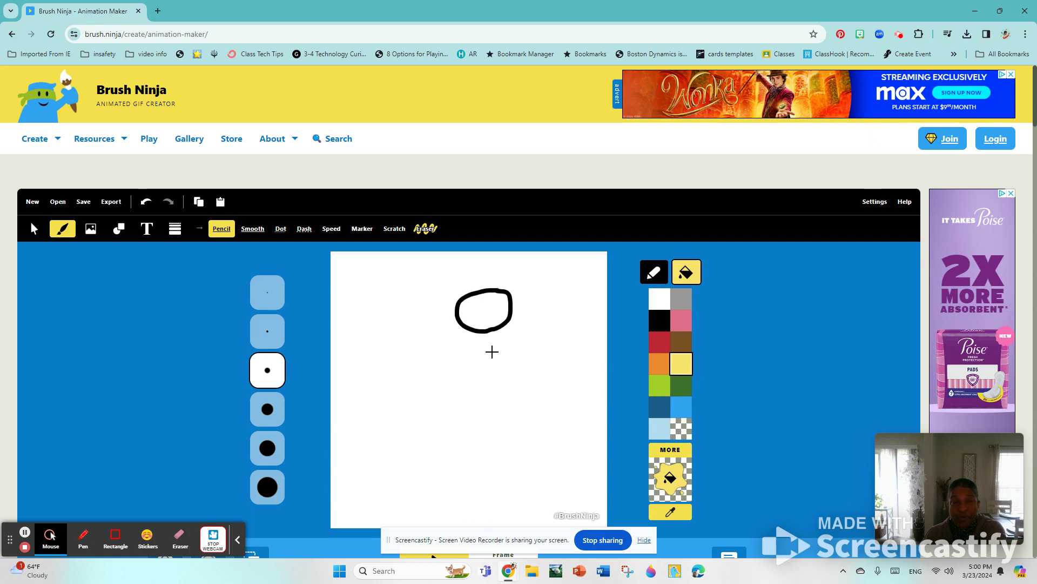
pyautogui.moveTo(492, 351)
pyautogui.mouseDown()
pyautogui.moveTo(457, 356)
pyautogui.moveTo(454, 384)
pyautogui.moveTo(494, 392)
pyautogui.moveTo(508, 382)
pyautogui.moveTo(491, 352)
pyautogui.mouseUp()
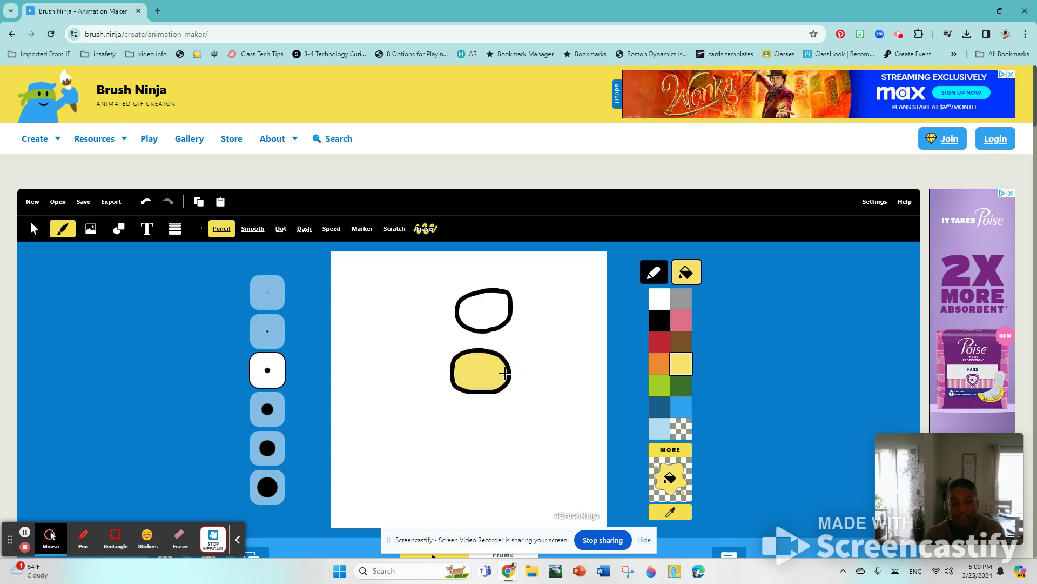
pyautogui.click(32, 229)
# Step: Box-select and delete both practice ovals, then return to the pencil
pyautogui.click(32, 229)
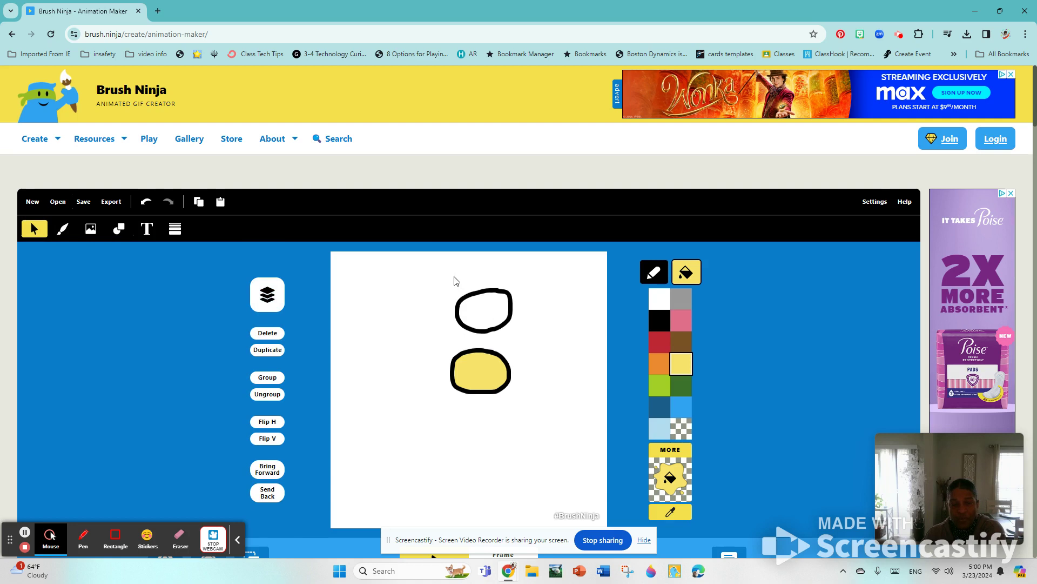
pyautogui.moveTo(454, 280); pyautogui.dragTo(521, 407)
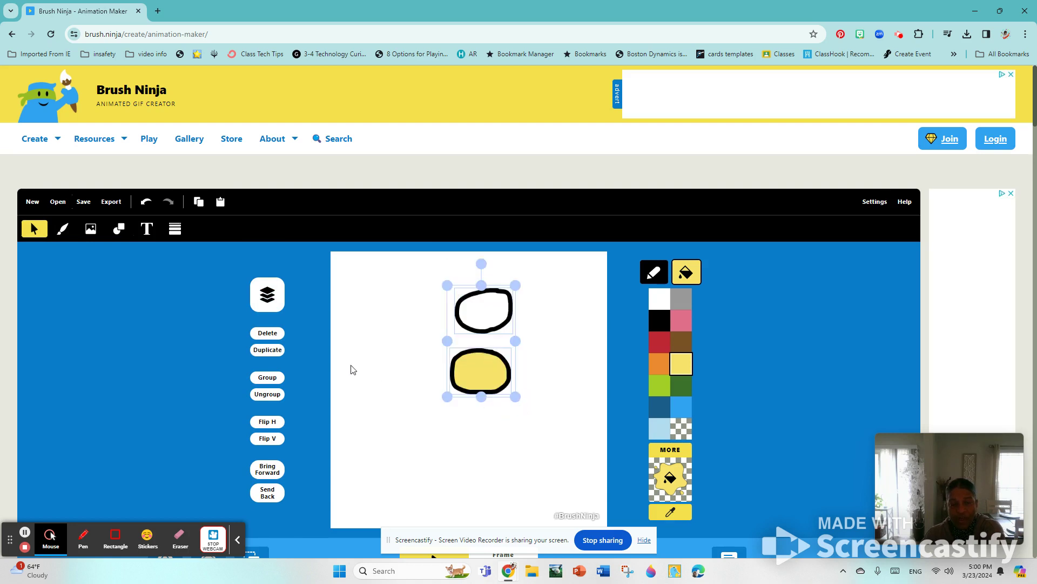
pyautogui.click(269, 333)
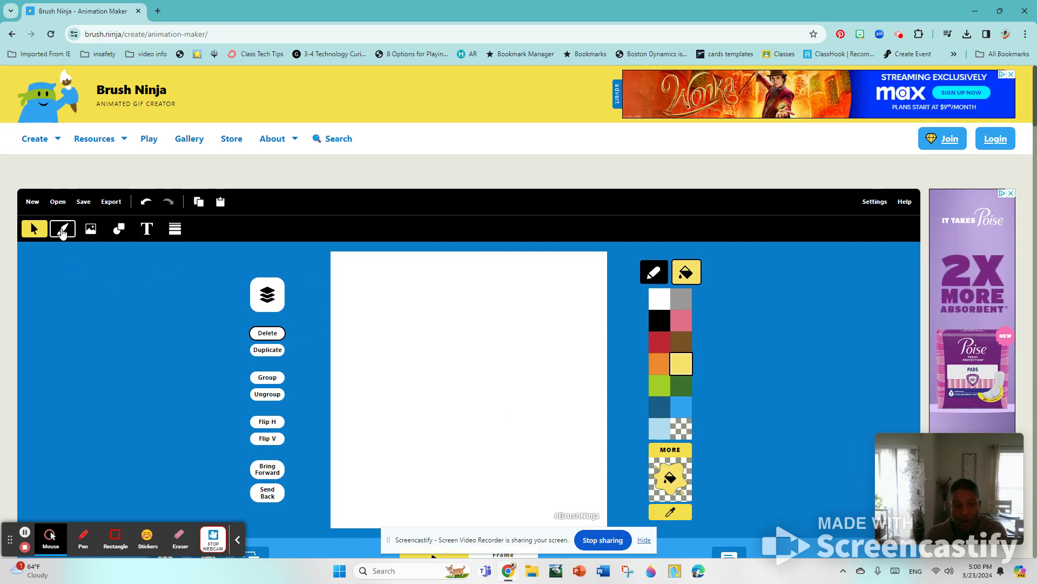
pyautogui.click(62, 230)
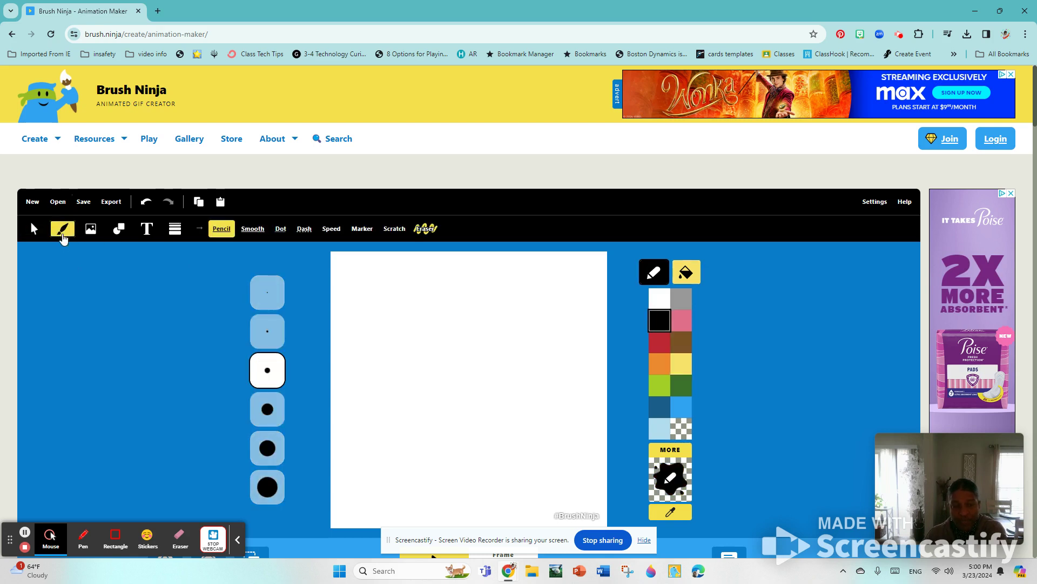
# Step: Set both the pencil line colour and the fill colour to dark green
pyautogui.scroll(-1, 427, 349)
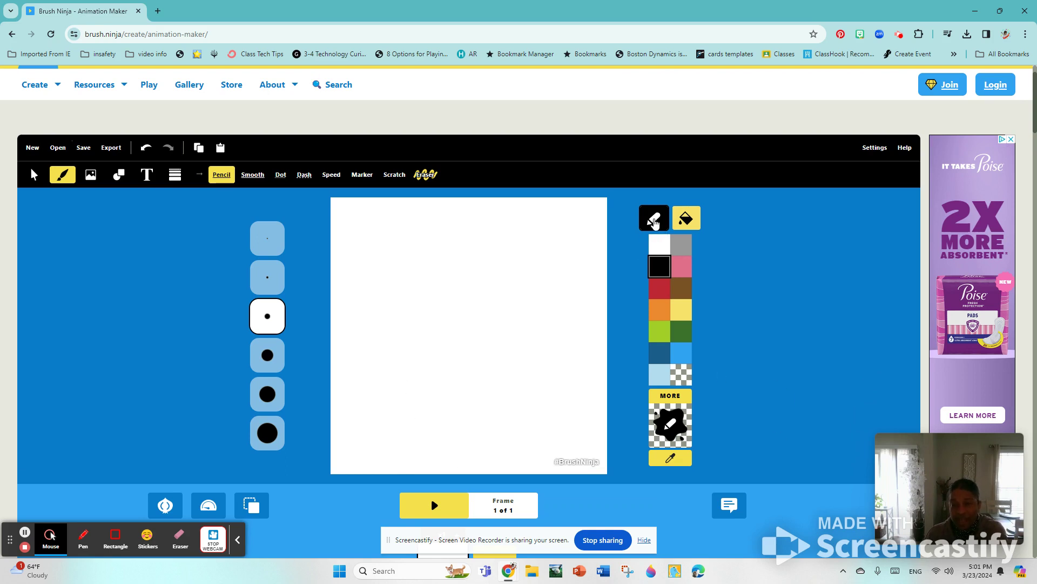
pyautogui.click(681, 330)
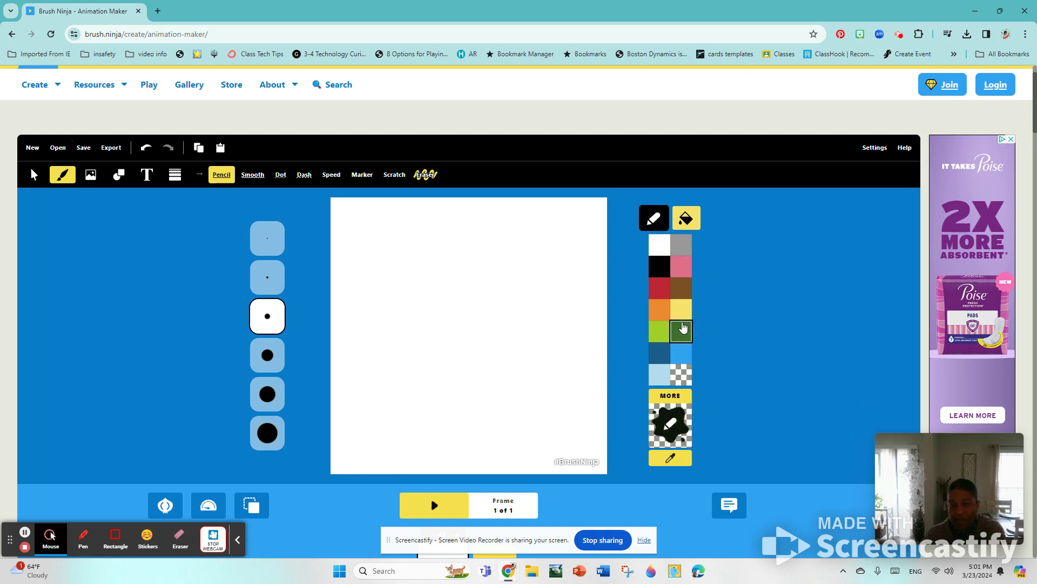
pyautogui.click(687, 219)
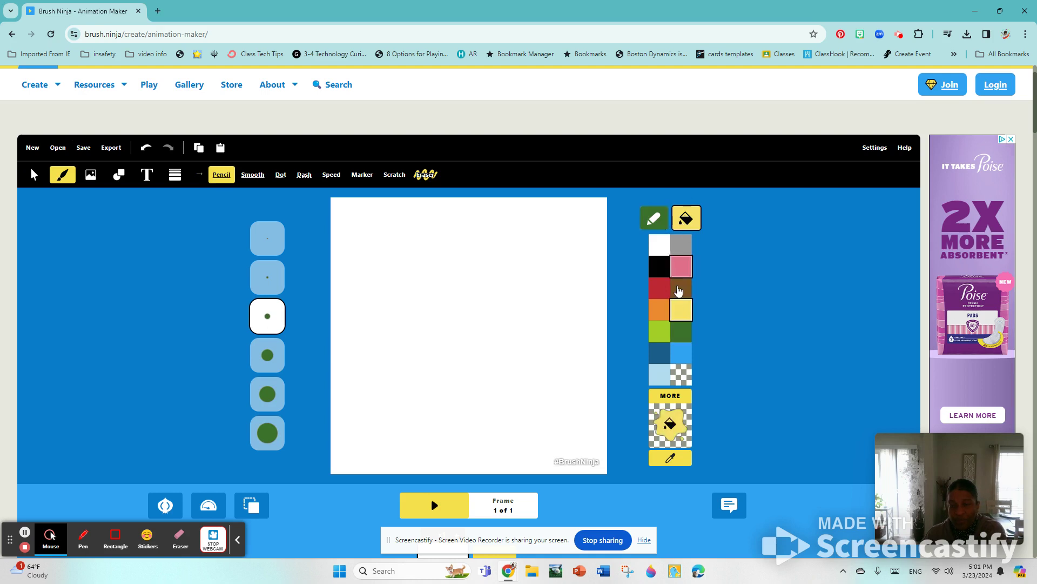
pyautogui.click(681, 332)
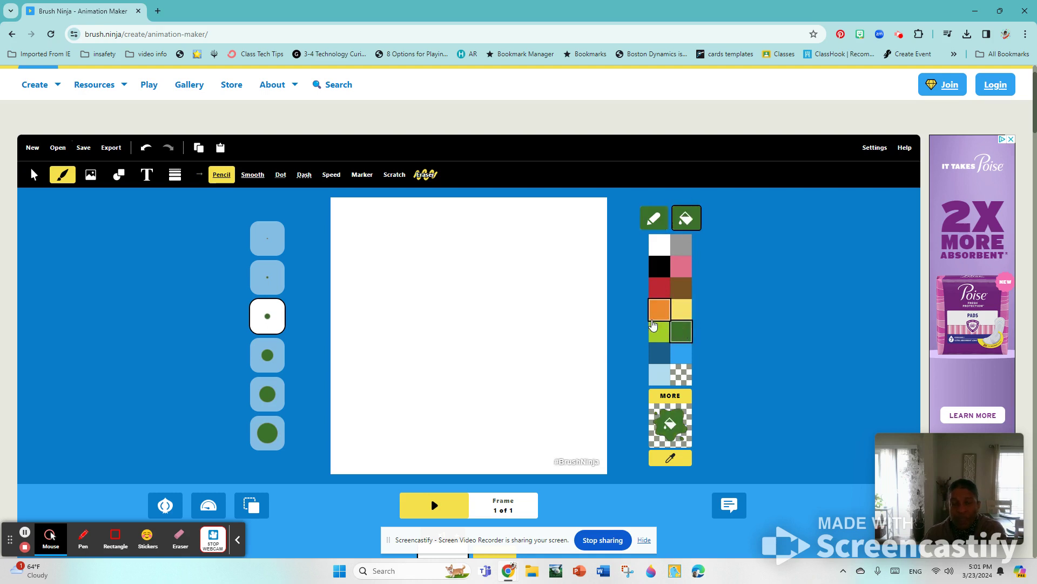
pyautogui.scroll(-1, 614, 310)
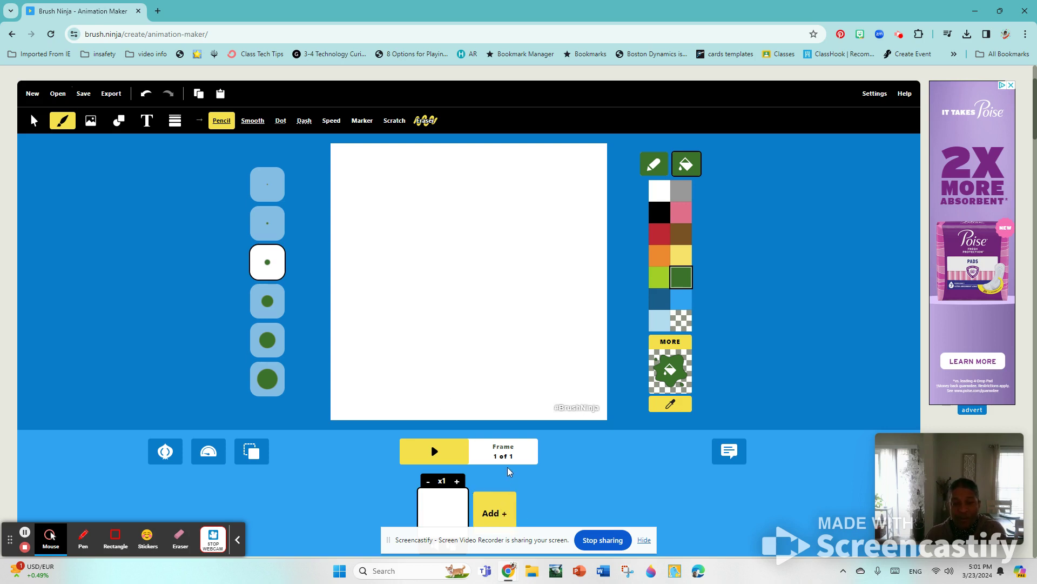
# Step: Draw a green sprout on frame 1, a taller one on frame 2, and two leaves on frame 3
pyautogui.moveTo(458, 411); pyautogui.dragTo(451, 382)
pyautogui.click(495, 513)
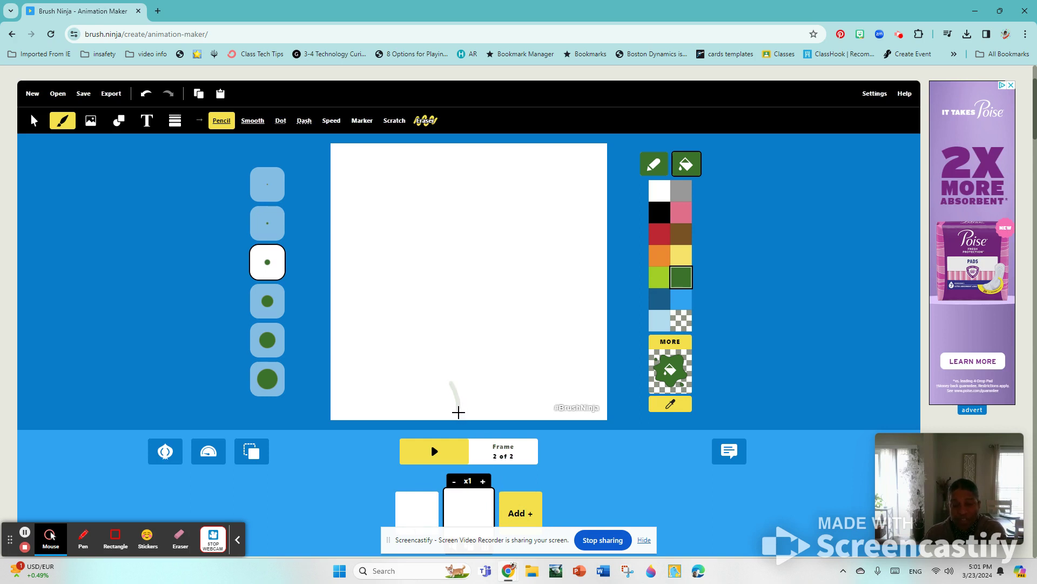
pyautogui.moveTo(458, 412)
pyautogui.mouseDown()
pyautogui.moveTo(447, 382)
pyautogui.moveTo(459, 399)
pyautogui.moveTo(475, 376)
pyautogui.mouseUp()
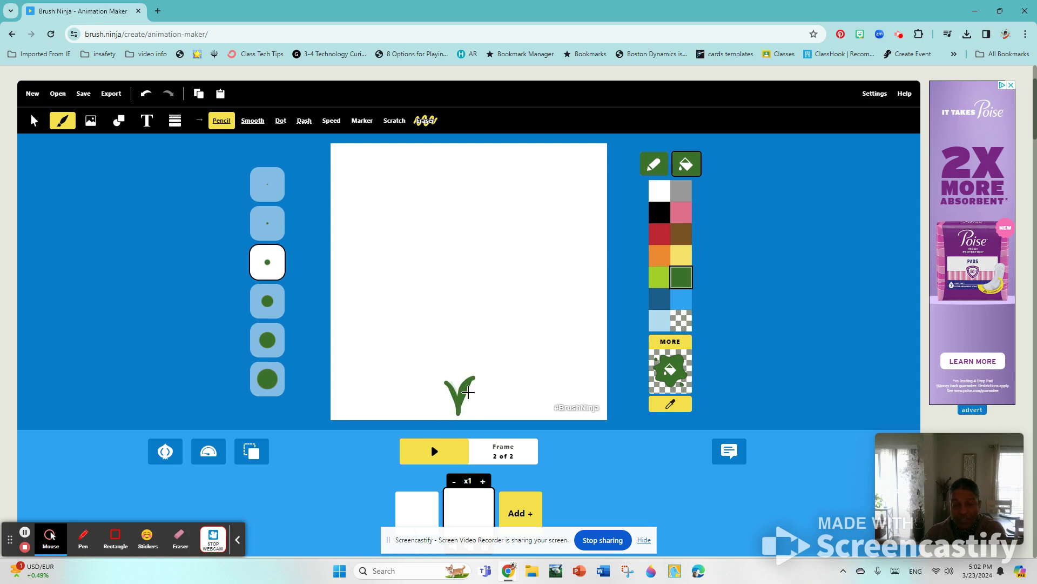
pyautogui.click(521, 513)
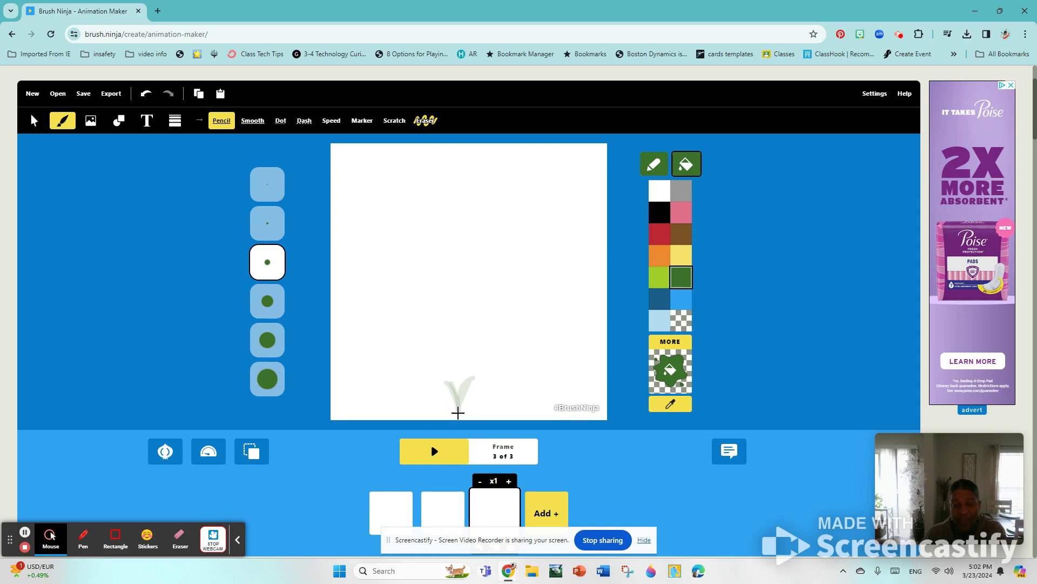
pyautogui.moveTo(458, 413)
pyautogui.mouseDown()
pyautogui.moveTo(449, 385)
pyautogui.moveTo(401, 354)
pyautogui.mouseUp()
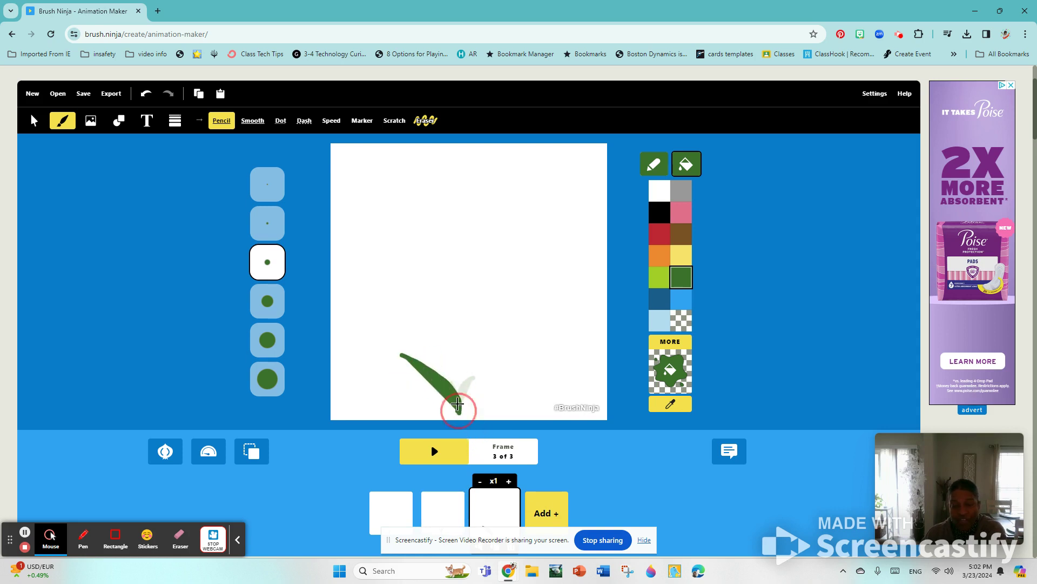
pyautogui.moveTo(458, 404); pyautogui.dragTo(510, 354)
# Step: Add frames 4 to 6, tracing and enlarging the green leaves over the onion-skin guide
pyautogui.click(554, 517)
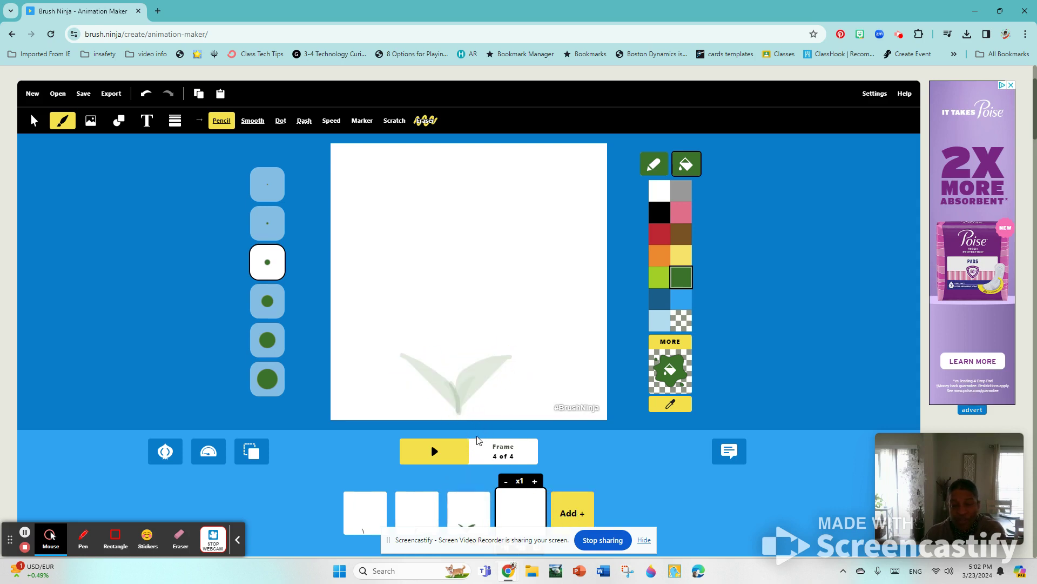
pyautogui.moveTo(457, 399)
pyautogui.mouseDown()
pyautogui.moveTo(396, 351)
pyautogui.moveTo(463, 404)
pyautogui.moveTo(488, 356)
pyautogui.moveTo(502, 354)
pyautogui.moveTo(567, 510)
pyautogui.moveTo(430, 358)
pyautogui.moveTo(409, 351)
pyautogui.moveTo(504, 351)
pyautogui.moveTo(462, 381)
pyautogui.moveTo(438, 311)
pyautogui.mouseUp()
pyautogui.click(568, 513)
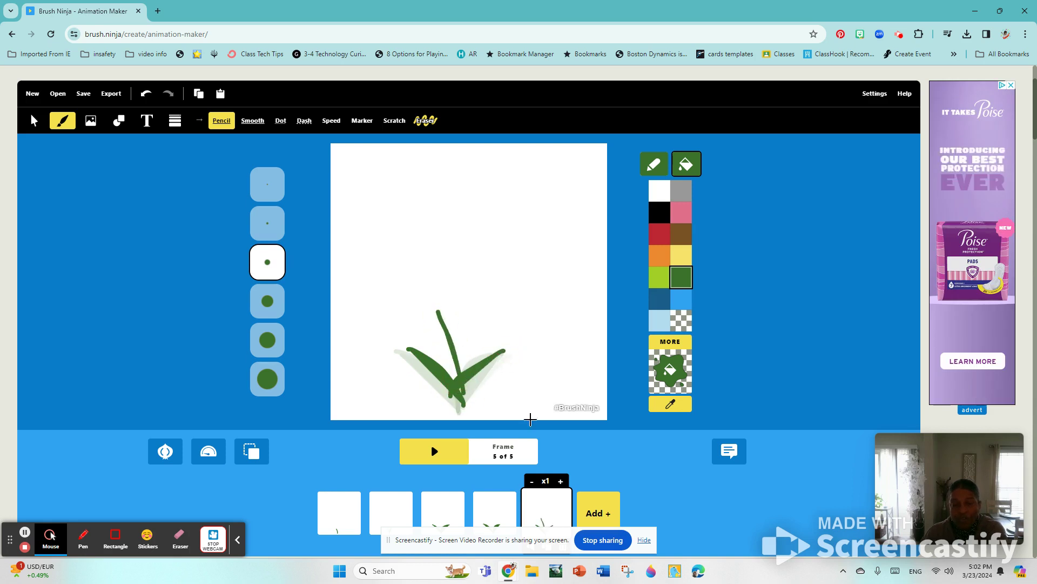
pyautogui.click(594, 511)
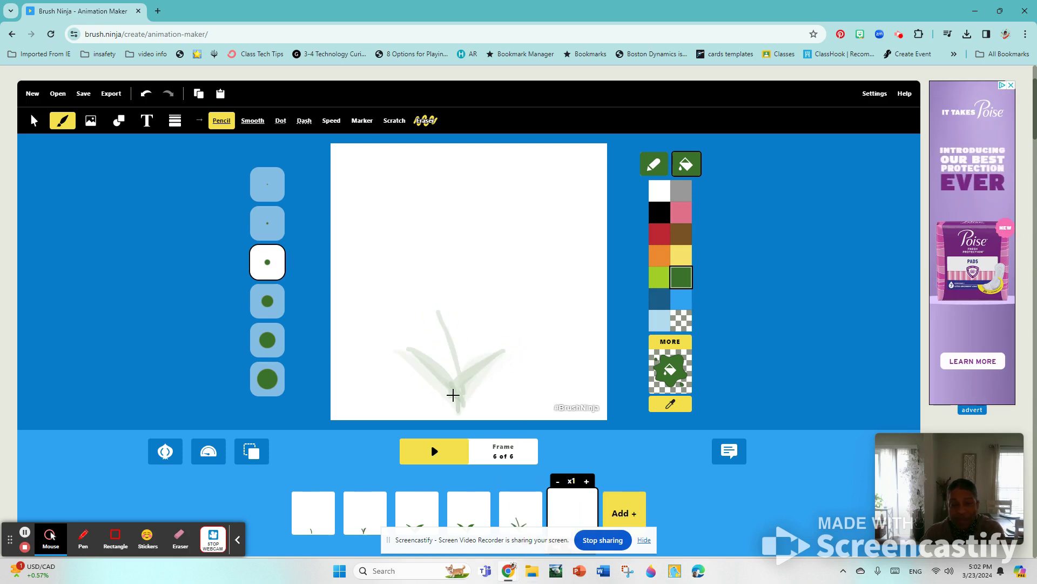
pyautogui.moveTo(454, 396)
pyautogui.mouseDown()
pyautogui.moveTo(398, 331)
pyautogui.moveTo(463, 399)
pyautogui.moveTo(491, 327)
pyautogui.moveTo(463, 398)
pyautogui.moveTo(457, 363)
pyautogui.moveTo(475, 294)
pyautogui.moveTo(458, 373)
pyautogui.mouseUp()
# Step: Add frames 7 and 8 with left, right and middle leaves and a taller V-shaped plant
pyautogui.click(621, 508)
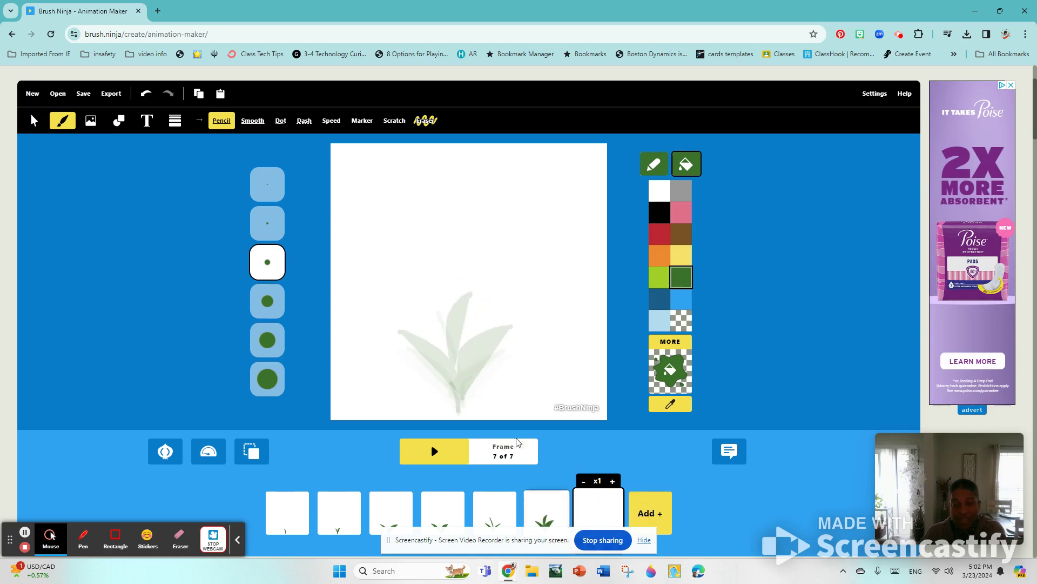
pyautogui.moveTo(463, 409)
pyautogui.mouseDown()
pyautogui.moveTo(419, 319)
pyautogui.moveTo(441, 367)
pyautogui.mouseUp()
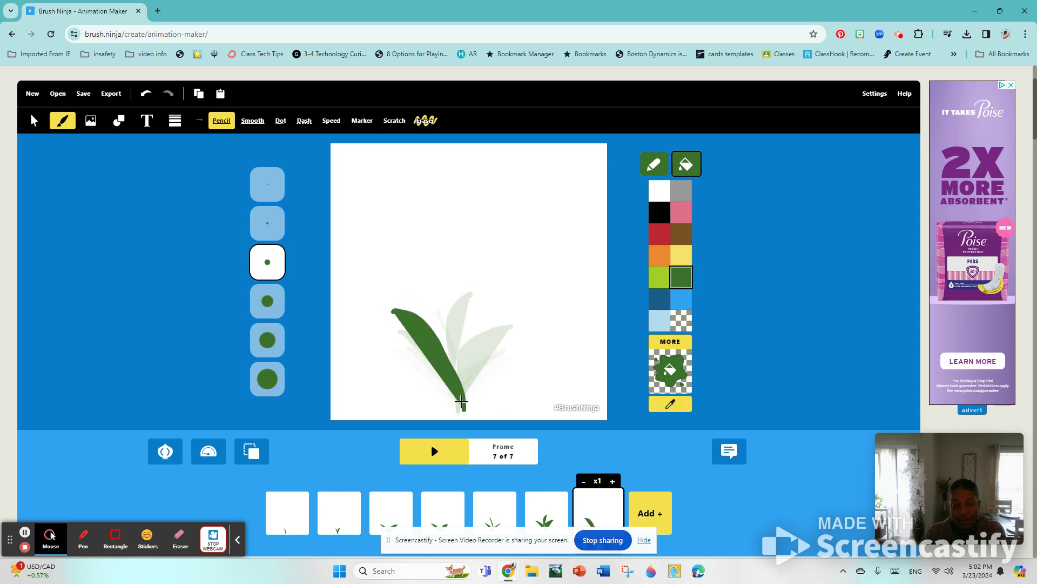
pyautogui.moveTo(460, 402)
pyautogui.mouseDown()
pyautogui.moveTo(459, 353)
pyautogui.moveTo(503, 309)
pyautogui.moveTo(481, 376)
pyautogui.moveTo(459, 384)
pyautogui.moveTo(455, 295)
pyautogui.moveTo(470, 279)
pyautogui.moveTo(480, 309)
pyautogui.moveTo(585, 425)
pyautogui.moveTo(452, 362)
pyautogui.moveTo(461, 390)
pyautogui.moveTo(395, 287)
pyautogui.mouseUp()
pyautogui.click(651, 514)
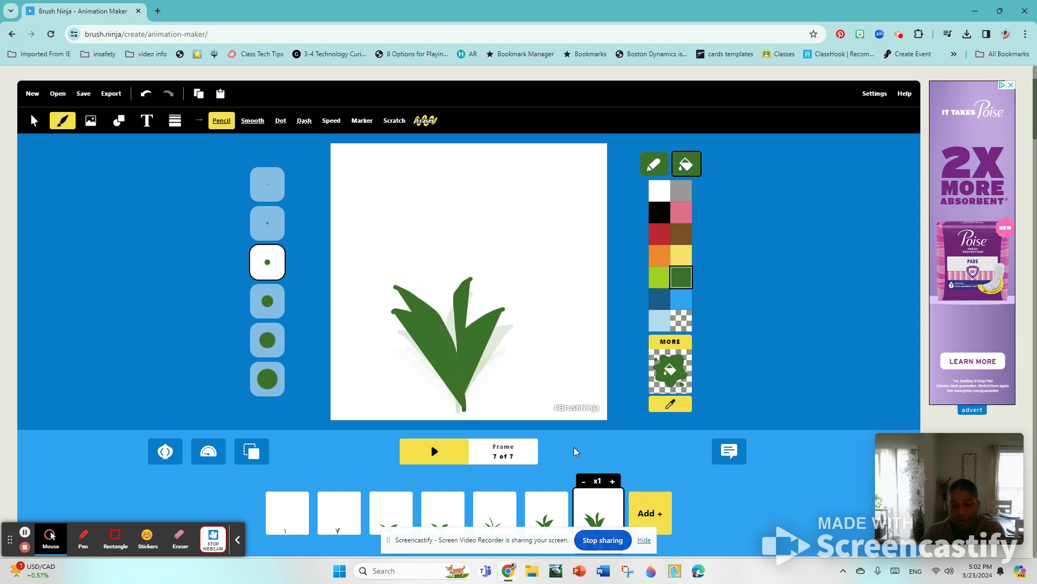
pyautogui.click(650, 513)
pyautogui.moveTo(468, 404)
pyautogui.mouseDown()
pyautogui.moveTo(424, 244)
pyautogui.moveTo(468, 403)
pyautogui.moveTo(535, 268)
pyautogui.moveTo(469, 378)
pyautogui.mouseUp()
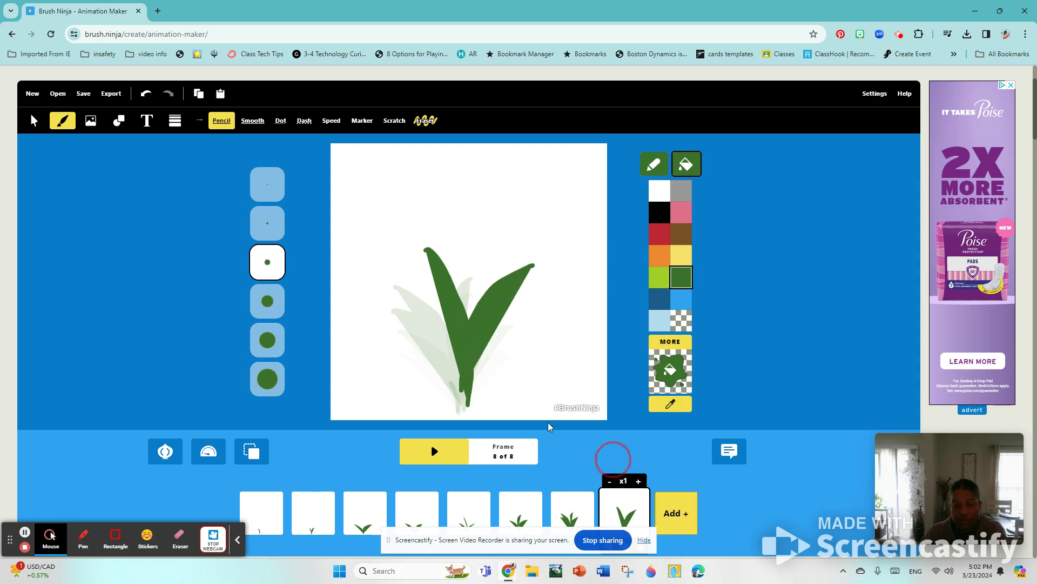
# Step: Add frame 9 with two large leaves and thin stems up the plant's centre
pyautogui.click(676, 513)
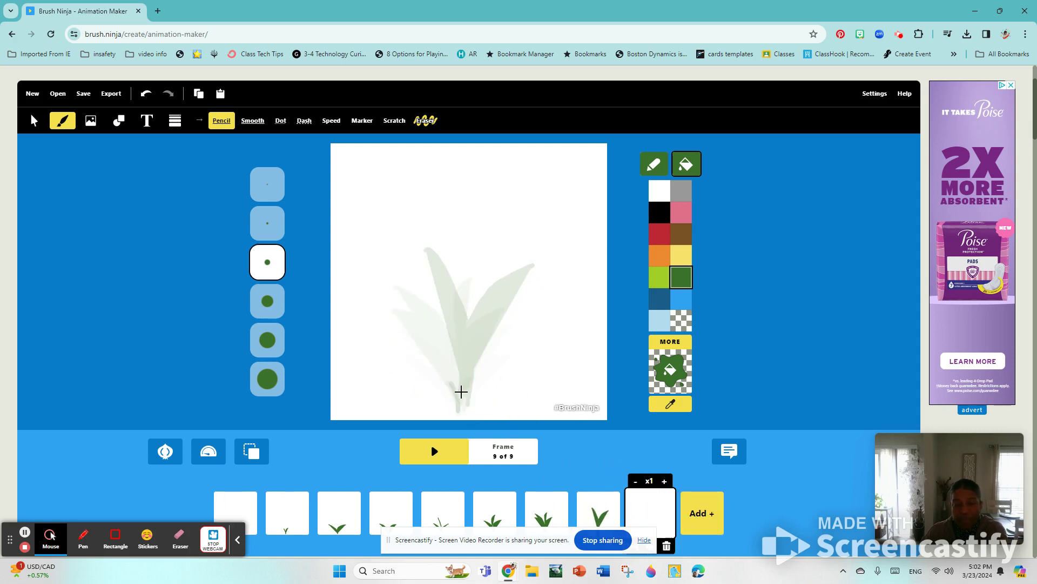
pyautogui.moveTo(459, 394)
pyautogui.mouseDown()
pyautogui.moveTo(435, 308)
pyautogui.moveTo(383, 272)
pyautogui.mouseUp()
pyautogui.moveTo(465, 386)
pyautogui.mouseDown()
pyautogui.moveTo(475, 311)
pyautogui.moveTo(516, 247)
pyautogui.moveTo(453, 304)
pyautogui.moveTo(443, 209)
pyautogui.moveTo(469, 330)
pyautogui.moveTo(488, 215)
pyautogui.mouseUp()
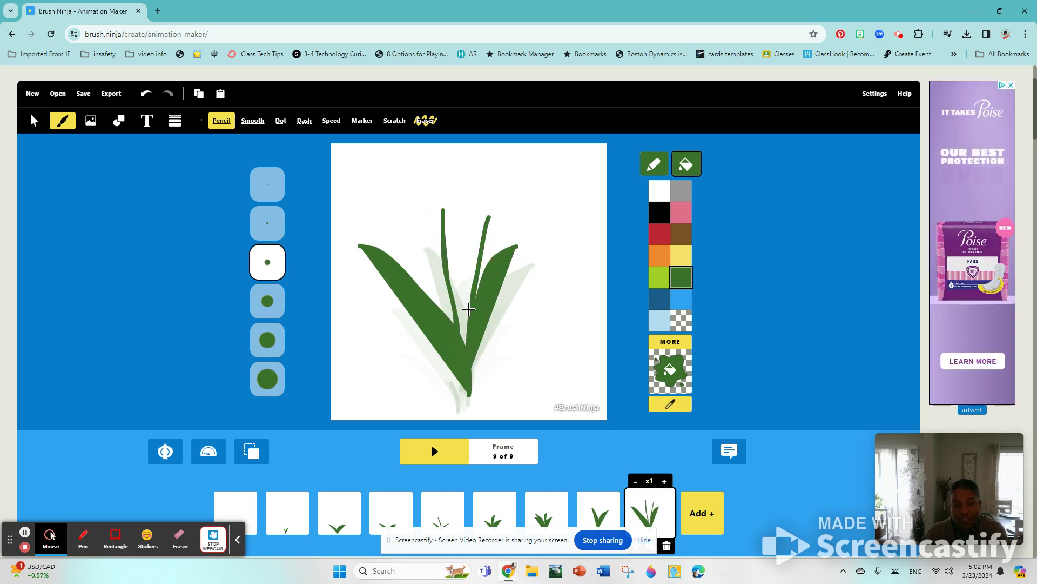
pyautogui.moveTo(463, 321)
pyautogui.mouseDown()
pyautogui.moveTo(455, 260)
pyautogui.moveTo(410, 212)
pyautogui.moveTo(479, 352)
pyautogui.mouseUp()
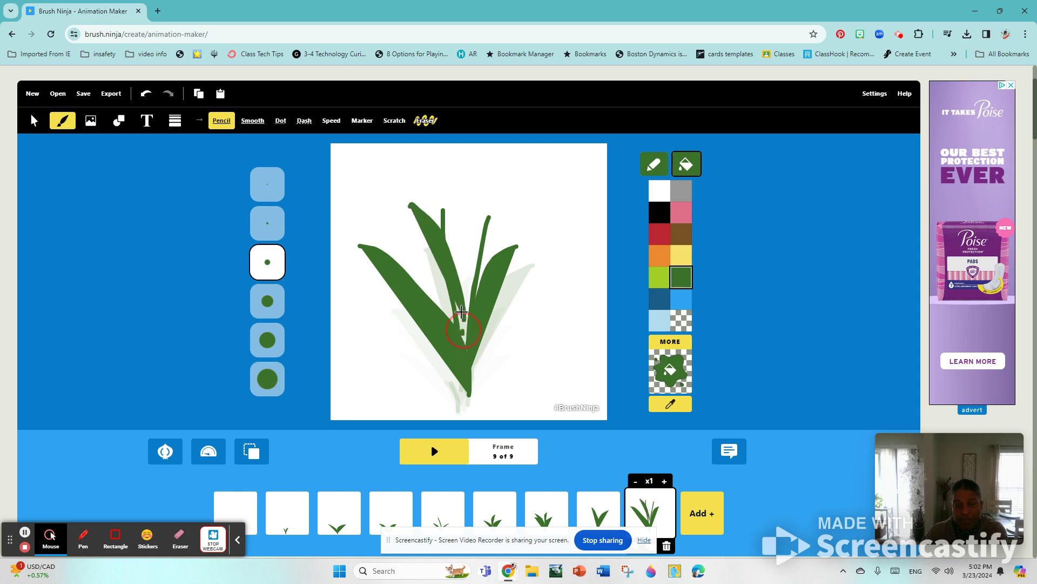
pyautogui.moveTo(461, 312); pyautogui.dragTo(463, 218)
# Step: Add frame 10 with long up-left and up-right leaves, another tall leaf and a curved stem
pyautogui.click(702, 513)
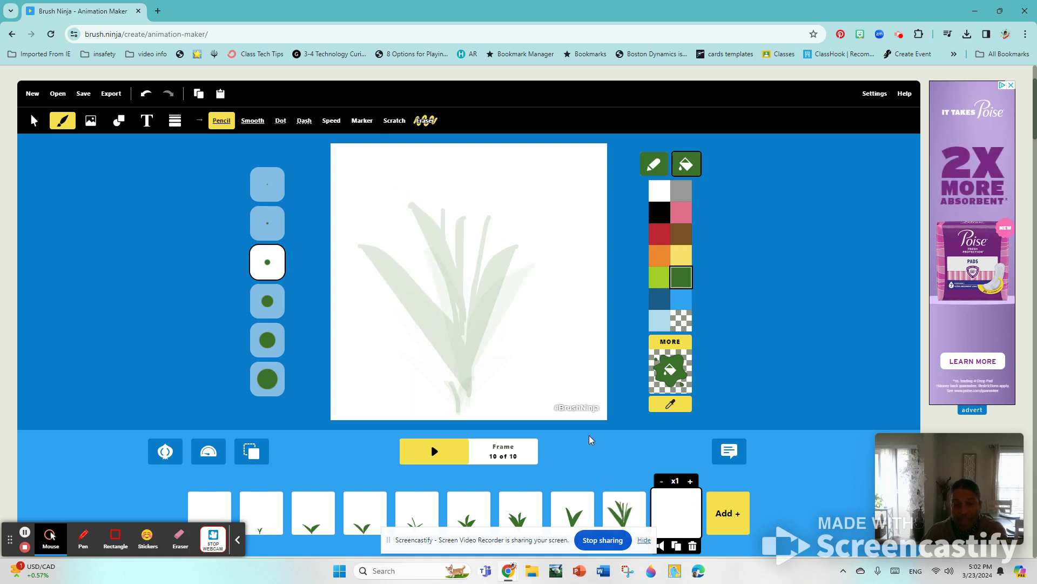
pyautogui.moveTo(467, 389)
pyautogui.mouseDown()
pyautogui.moveTo(422, 295)
pyautogui.moveTo(362, 261)
pyautogui.mouseUp()
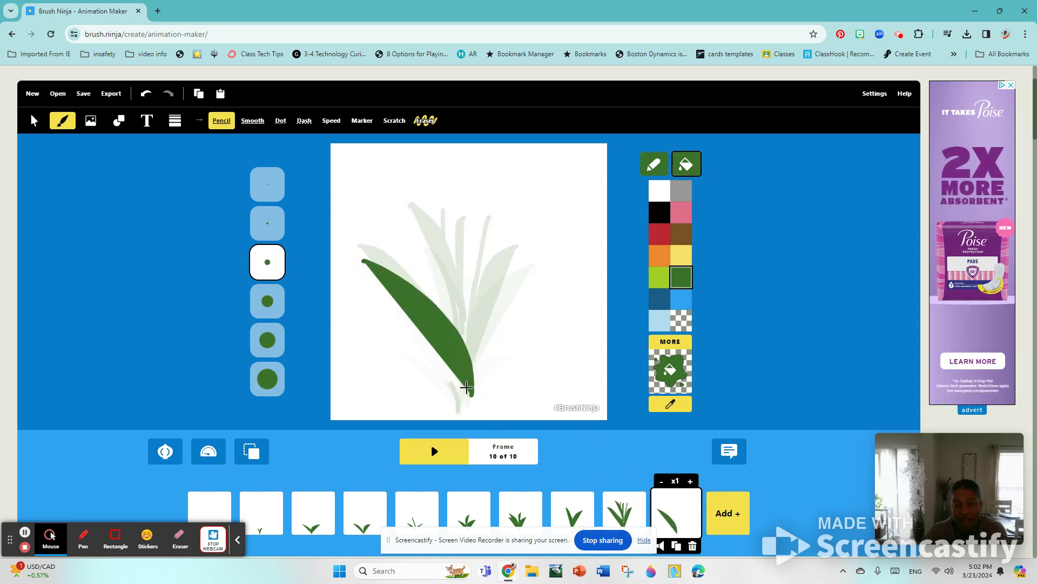
pyautogui.moveTo(470, 392); pyautogui.dragTo(524, 268)
pyautogui.moveTo(460, 360)
pyautogui.mouseDown()
pyautogui.moveTo(491, 220)
pyautogui.moveTo(469, 378)
pyautogui.mouseUp()
pyautogui.moveTo(464, 338)
pyautogui.mouseDown()
pyautogui.moveTo(460, 288)
pyautogui.moveTo(409, 198)
pyautogui.moveTo(461, 233)
pyautogui.moveTo(468, 201)
pyautogui.mouseUp()
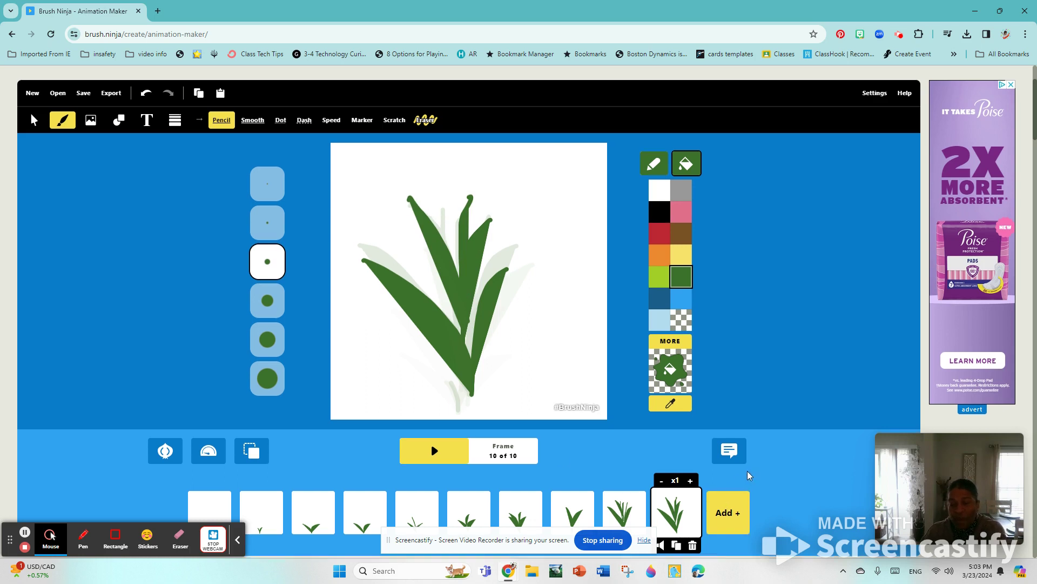
pyautogui.scroll(-1, 692, 510)
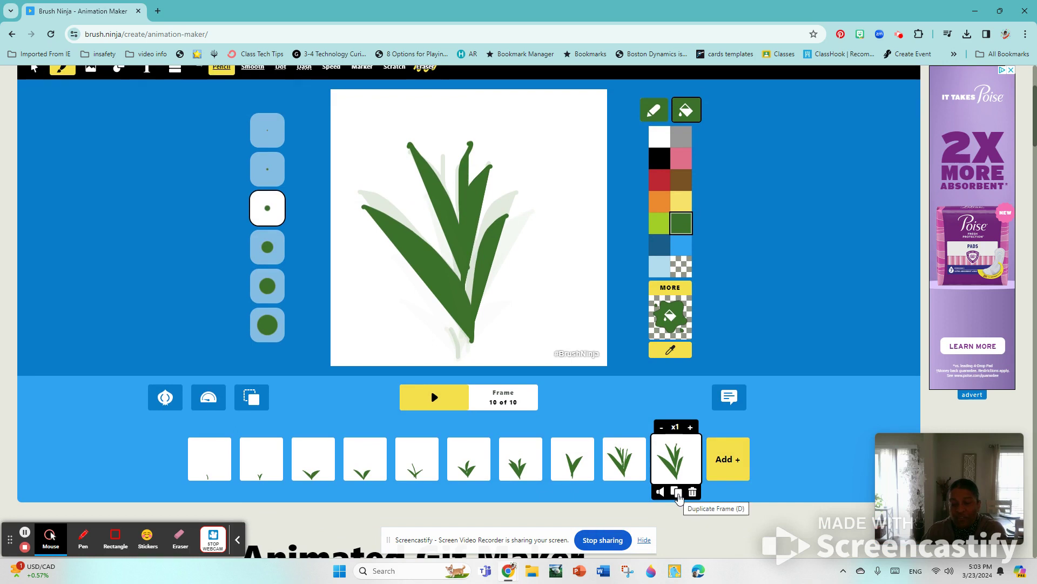
# Step: Duplicate frame 10 as frame 11 and set a pink pencil with red fill
pyautogui.click(677, 493)
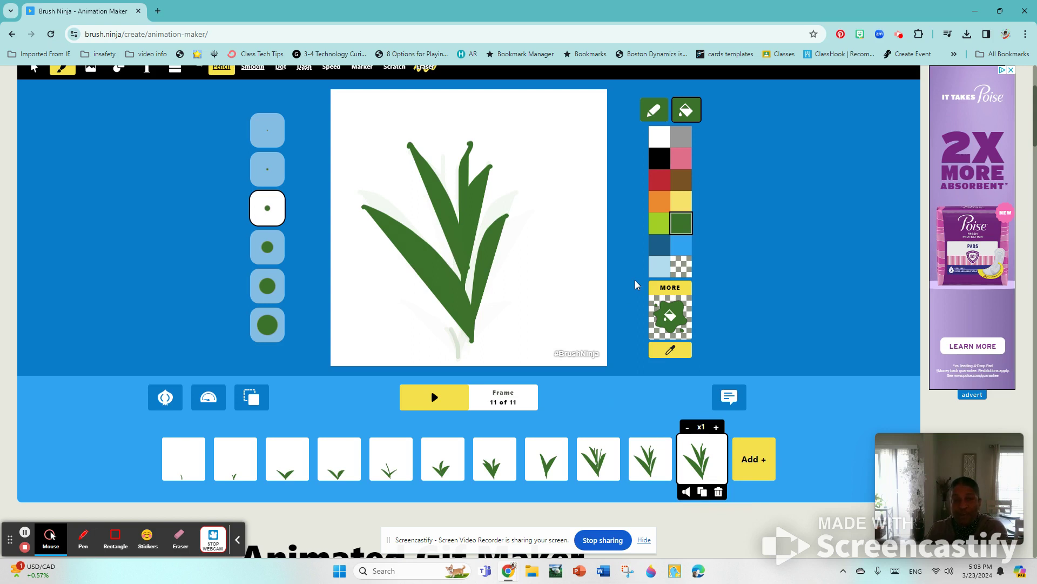
pyautogui.click(657, 114)
pyautogui.click(681, 157)
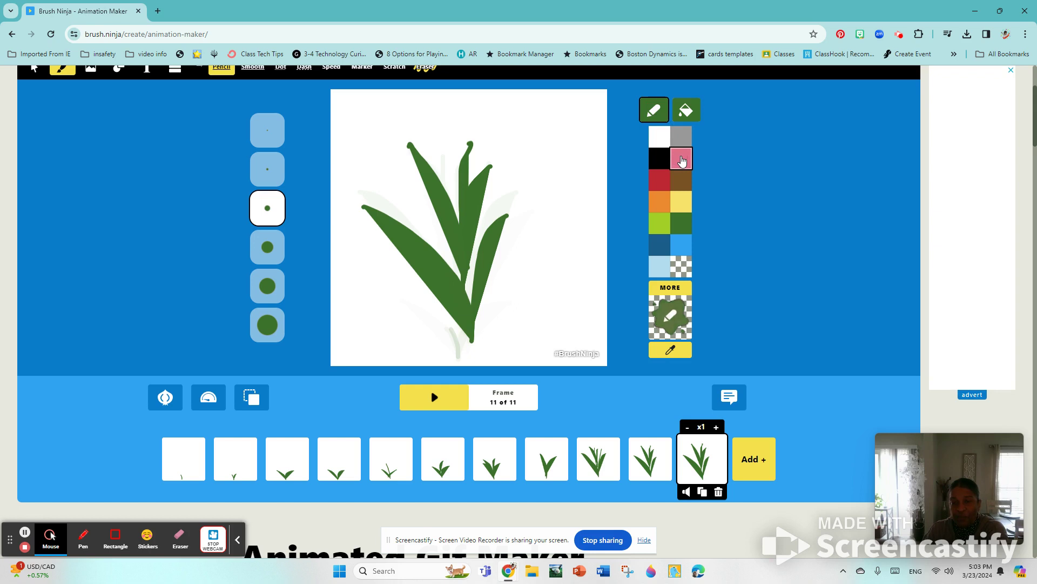
pyautogui.click(685, 111)
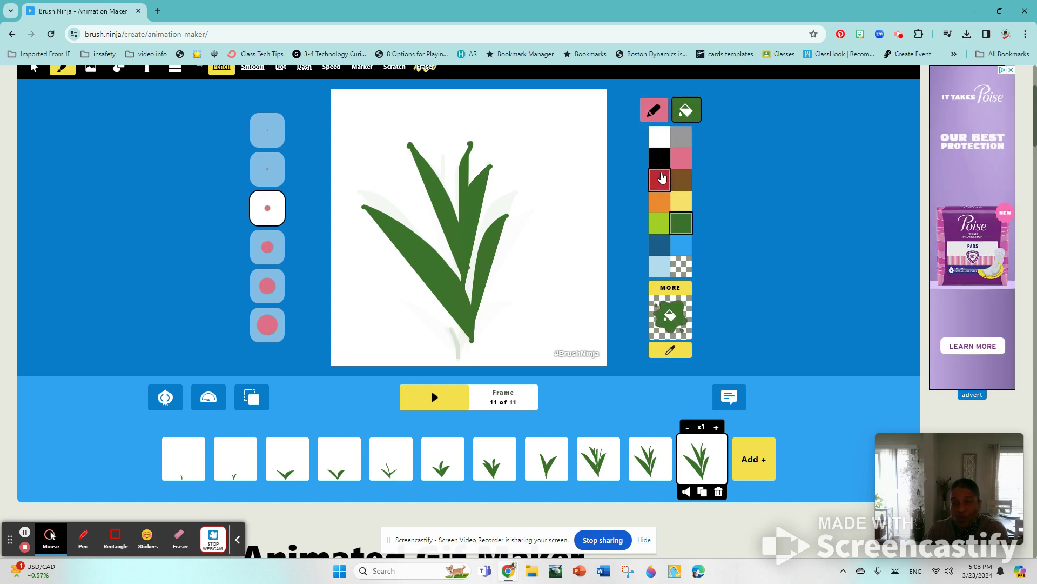
pyautogui.click(659, 174)
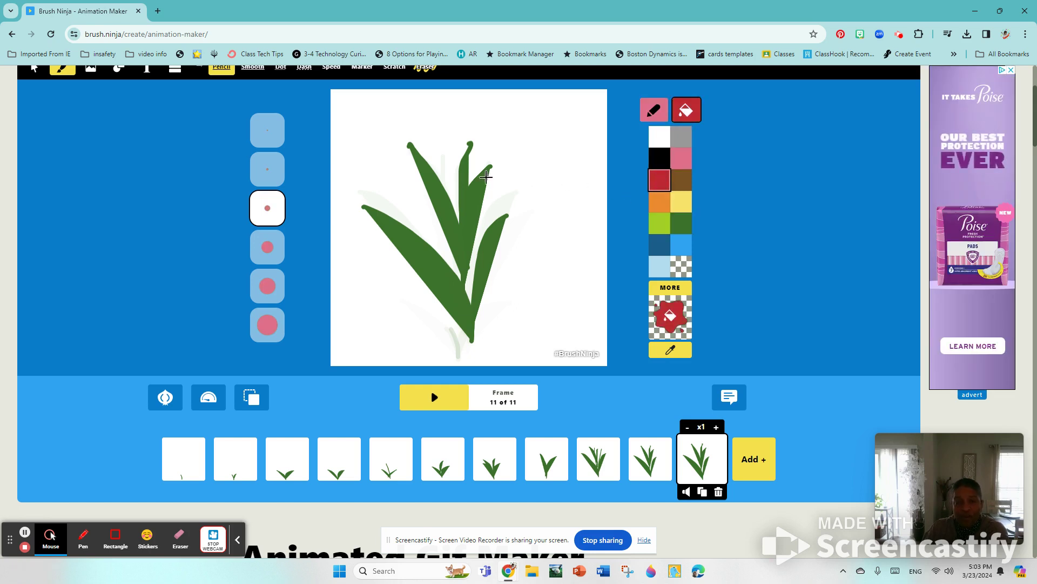
# Step: Draw the red and pink flower atop the stem and duplicate it as frame 12
pyautogui.click(459, 173)
pyautogui.moveTo(458, 173)
pyautogui.mouseDown()
pyautogui.moveTo(394, 149)
pyautogui.moveTo(459, 113)
pyautogui.moveTo(457, 127)
pyautogui.moveTo(481, 119)
pyautogui.moveTo(489, 133)
pyautogui.moveTo(475, 147)
pyautogui.moveTo(492, 159)
pyautogui.moveTo(476, 173)
pyautogui.moveTo(457, 172)
pyautogui.moveTo(458, 161)
pyautogui.moveTo(399, 173)
pyautogui.moveTo(424, 146)
pyautogui.moveTo(412, 118)
pyautogui.moveTo(430, 109)
pyautogui.moveTo(438, 124)
pyautogui.moveTo(426, 145)
pyautogui.moveTo(447, 144)
pyautogui.mouseUp()
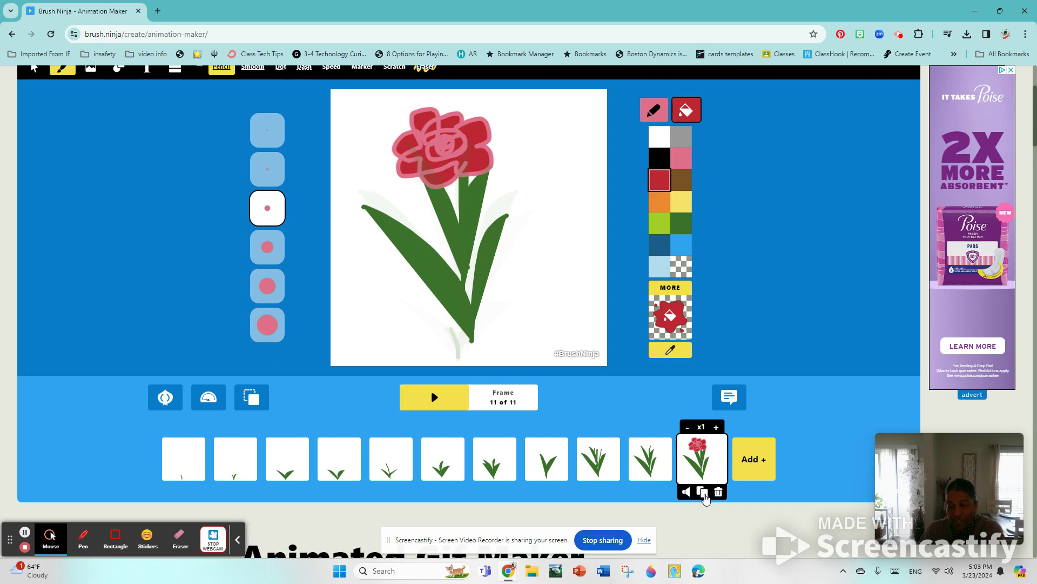
pyautogui.click(702, 492)
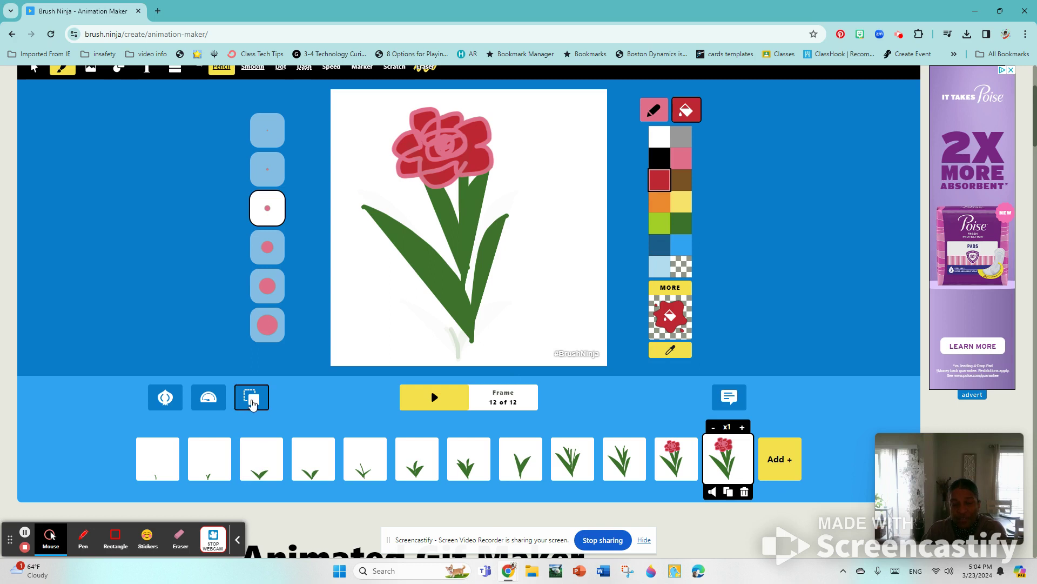
# Step: Open the Background chooser for the animation
pyautogui.click(254, 400)
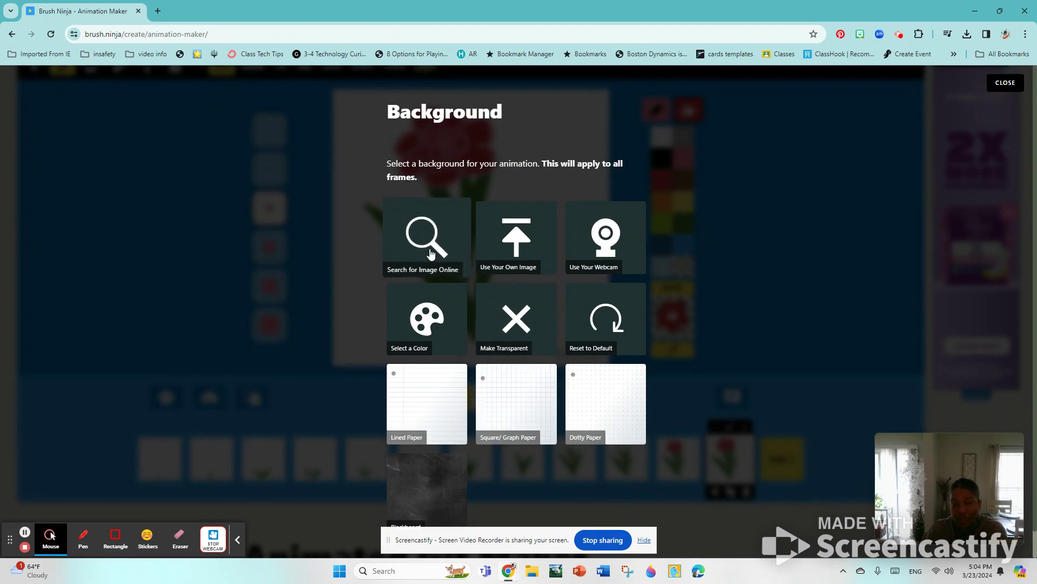
# Step: Search online for 'grass' and set the first dewy grass photo as the background
pyautogui.click(414, 271)
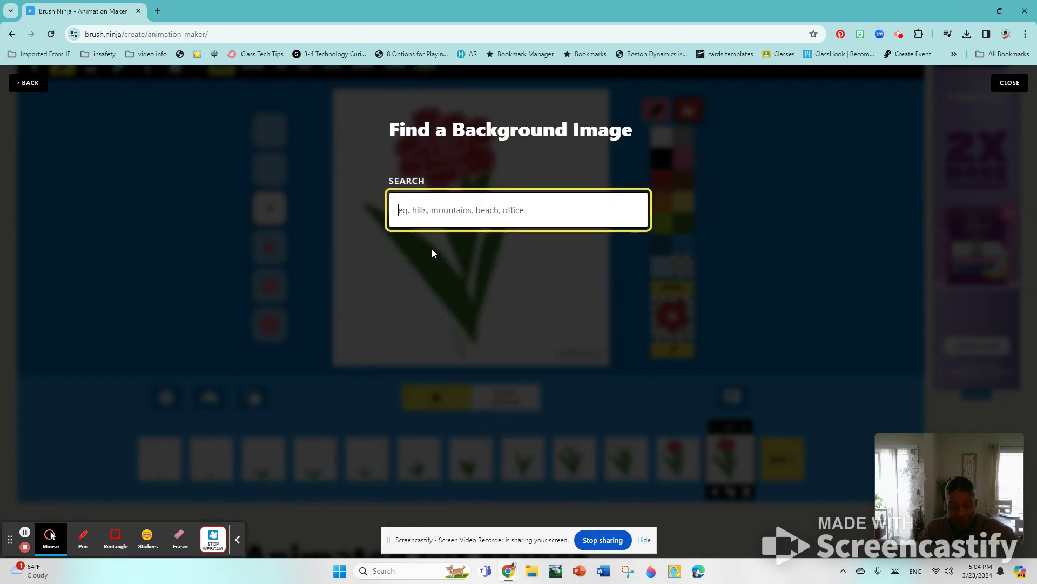
pyautogui.write('grass')
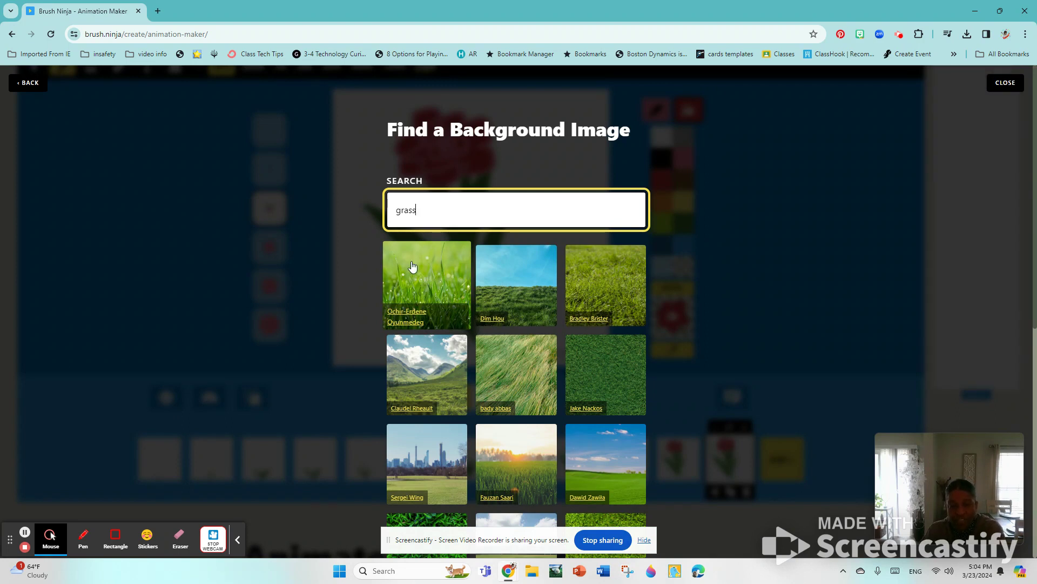
pyautogui.click(427, 282)
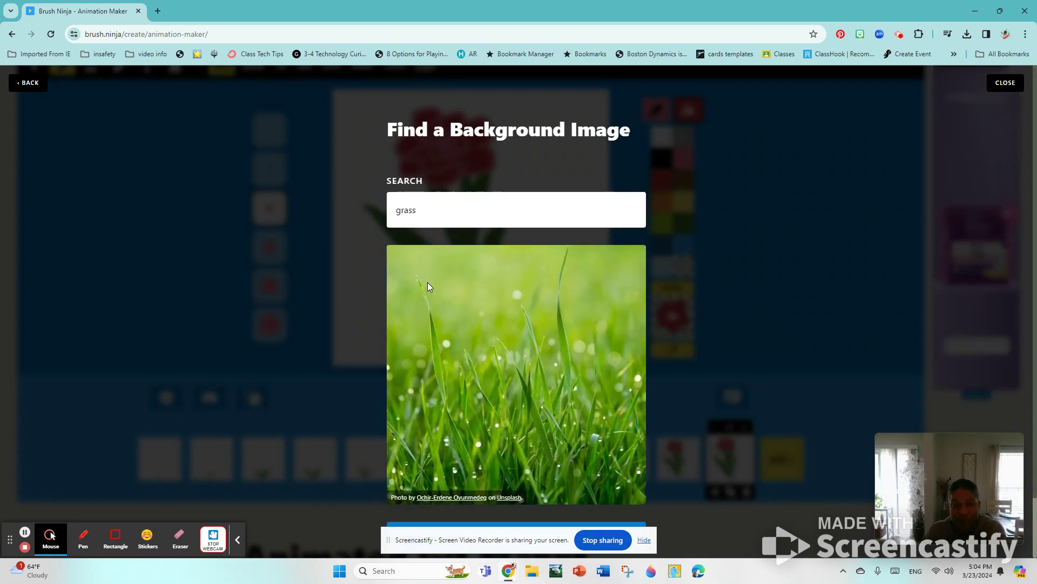
pyautogui.scroll(-1, 575, 453)
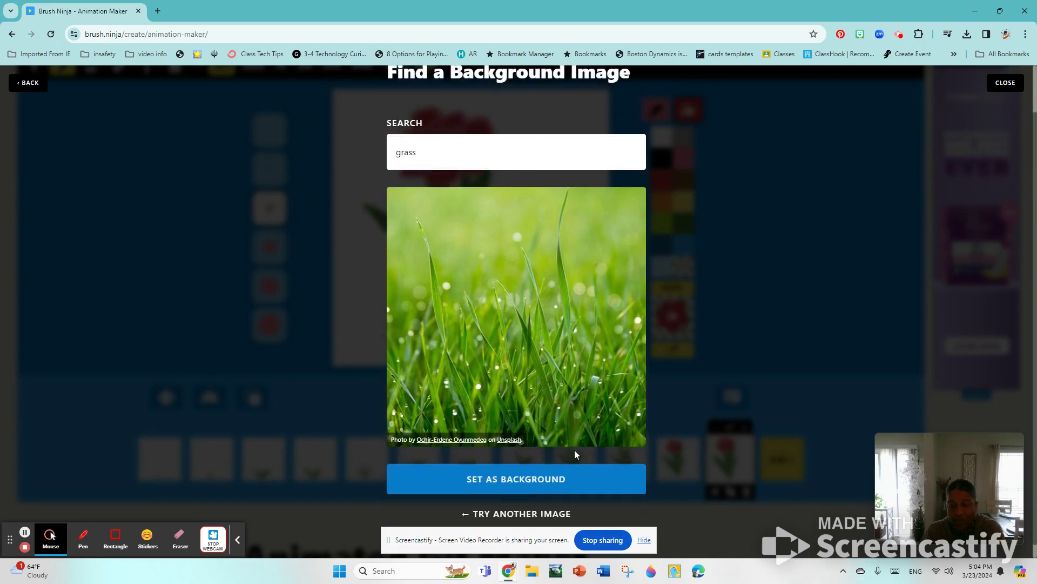
pyautogui.click(490, 471)
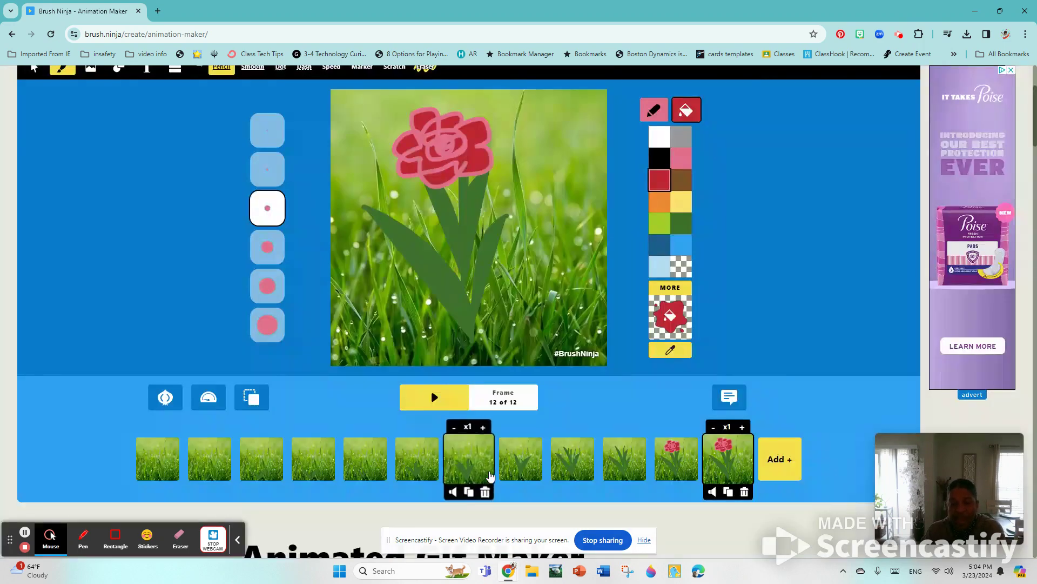